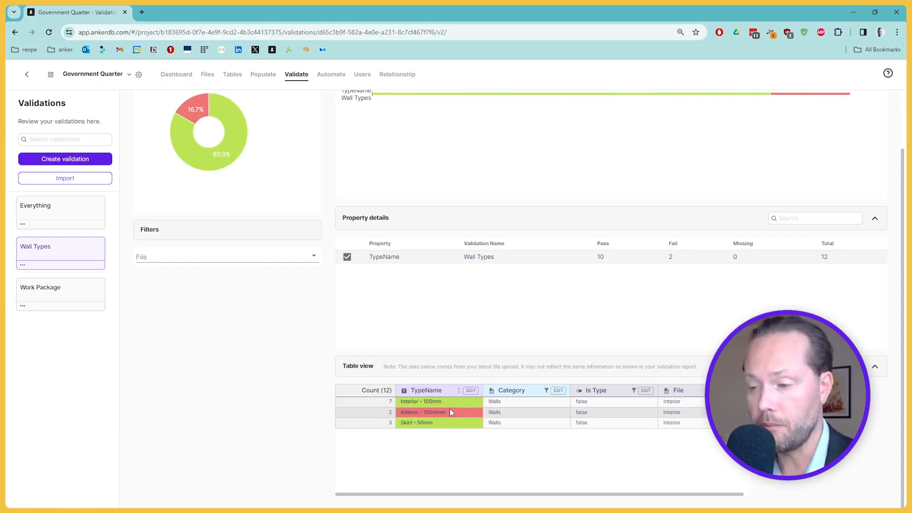
Open the builder of the Wall Types validation and review the operators available for the TypeName rule, leaving it set to Is
scroll(461, 385, "up", 2)
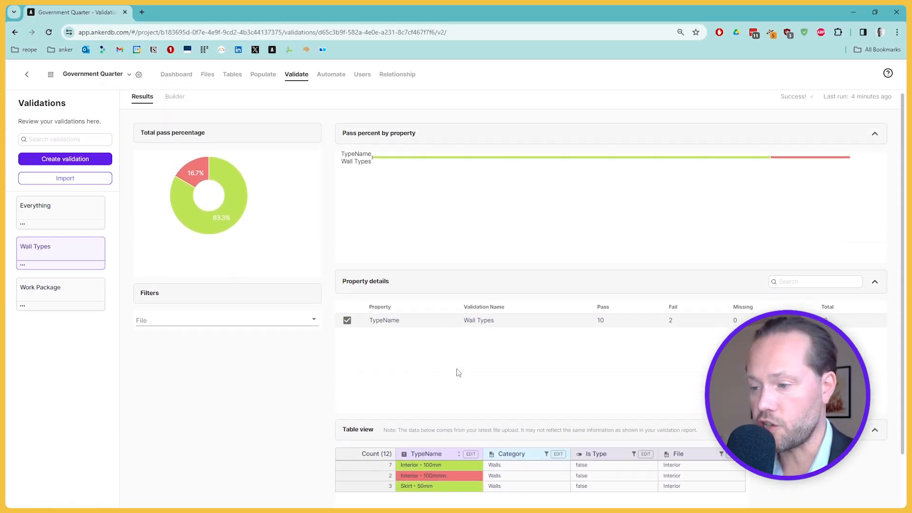
left_click(174, 101)
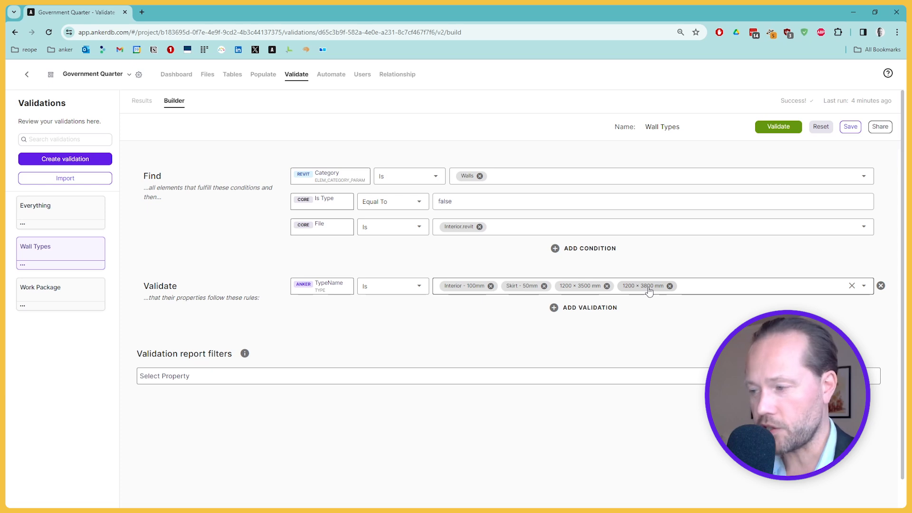
left_click(424, 293)
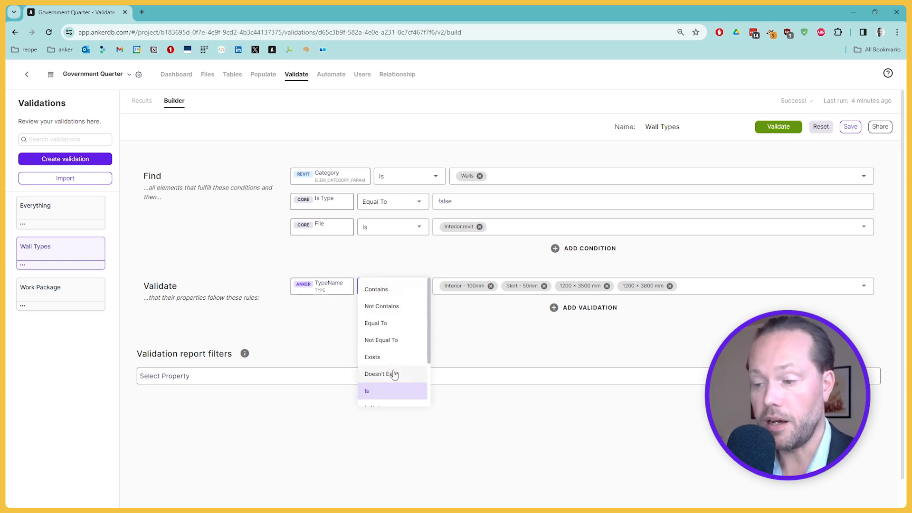
scroll(390, 371, "down", 2)
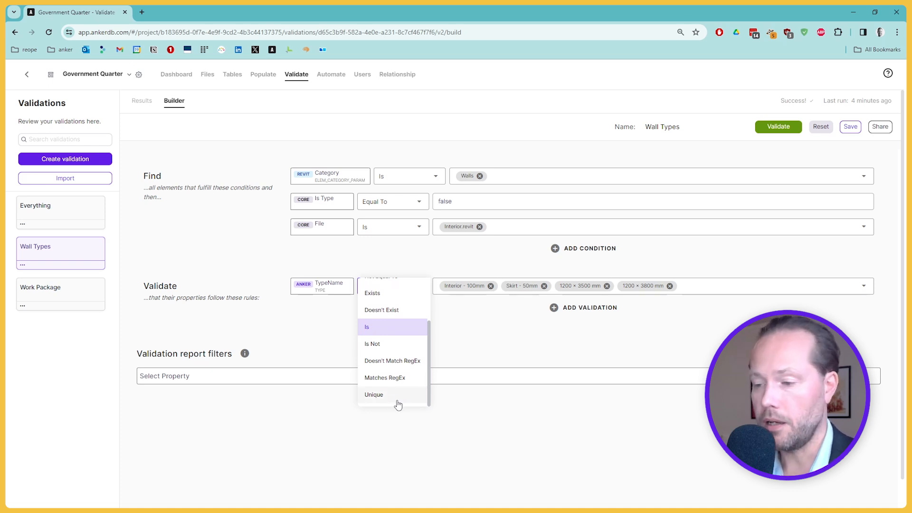
scroll(401, 387, "up", 3)
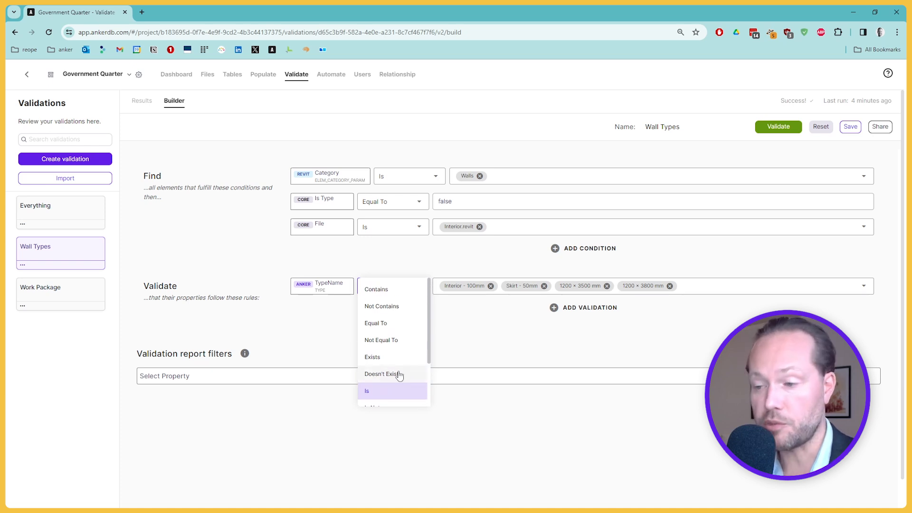
left_click(327, 337)
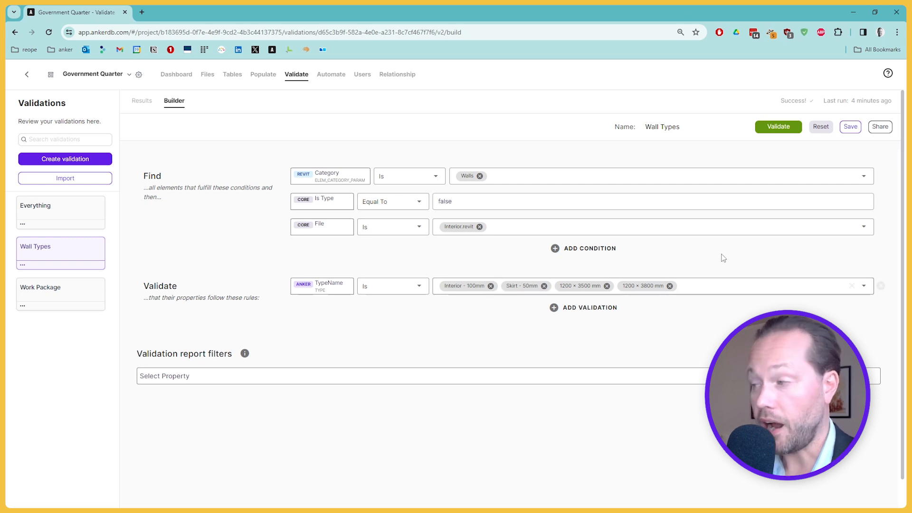
Copy the Wall Types validation's shared link, open it in a new browser tab, and return to the project's validation results
left_click(882, 130)
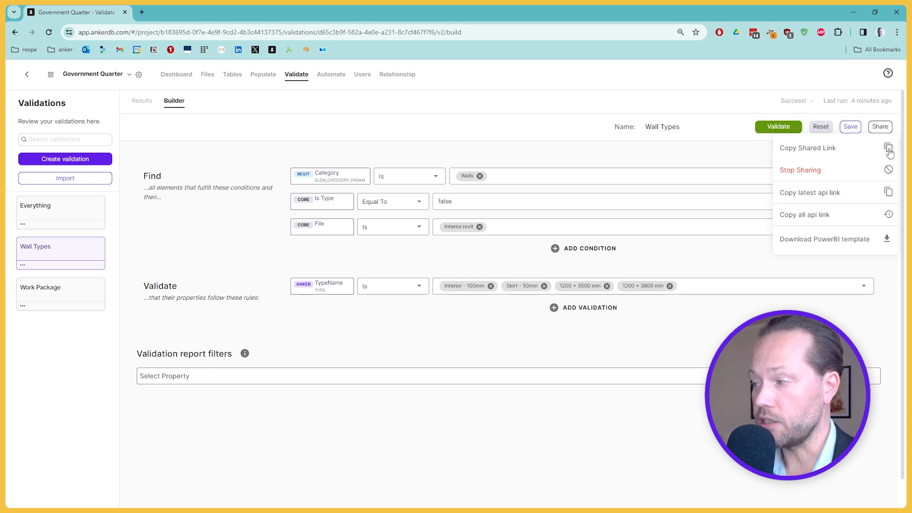
left_click(888, 149)
left_click(139, 14)
key("ctrl+v")
key("Return")
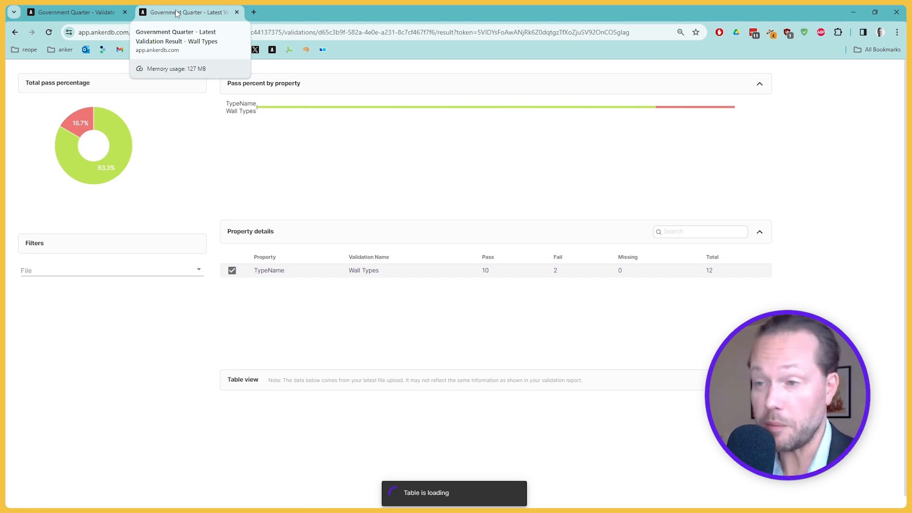
left_click(96, 16)
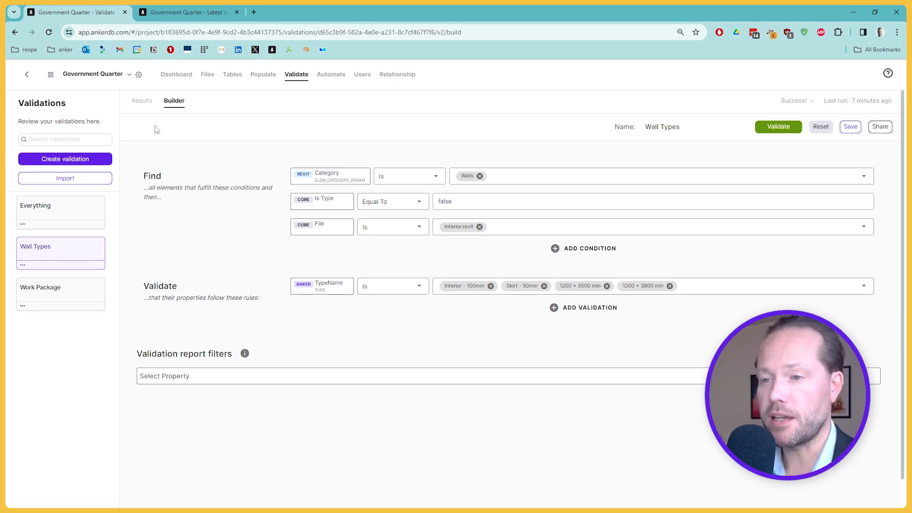
left_click(143, 102)
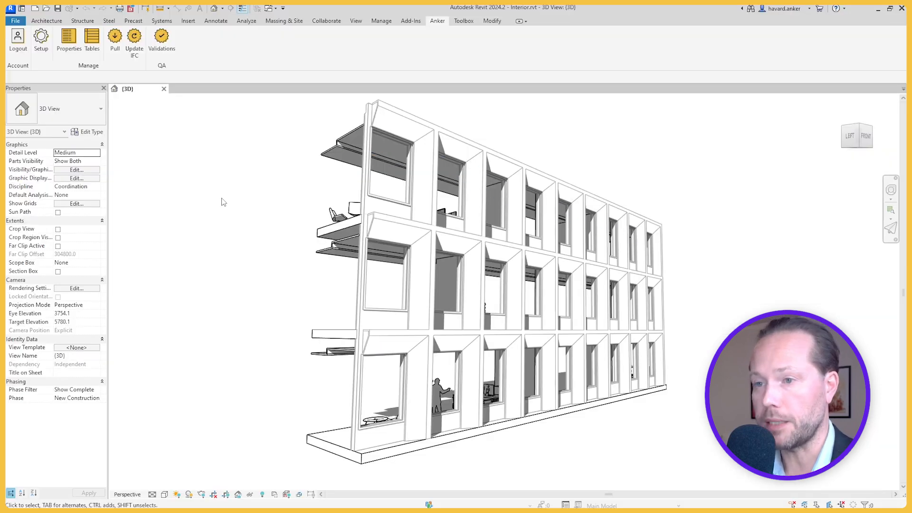
Switch to Revit, orbit the 3D view to the building's open side, and show the Wall Types results in the Anker Validations window
left_click_drag(208, 232, 454, 269)
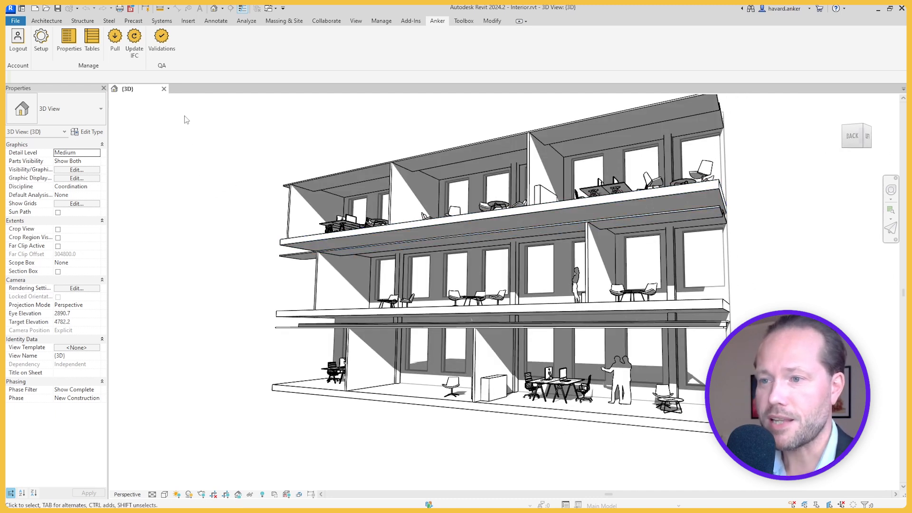
left_click(162, 49)
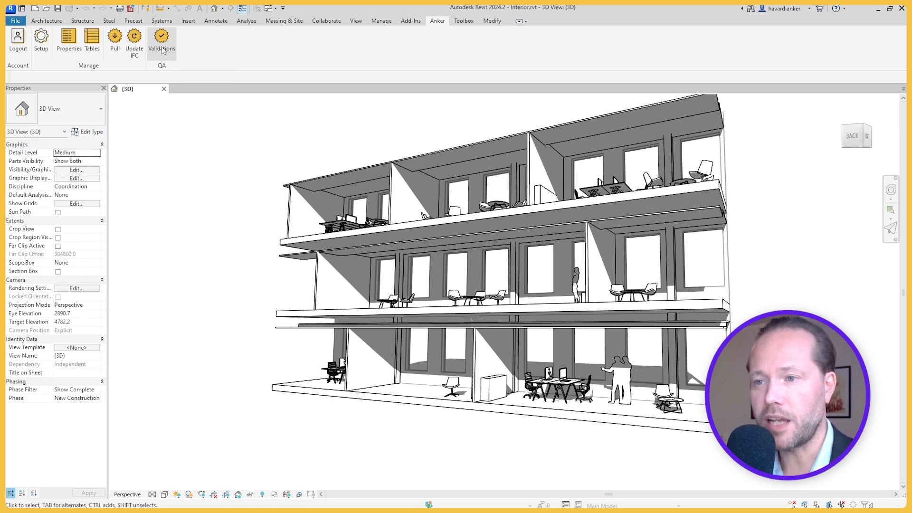
left_click_drag(427, 81, 194, 105)
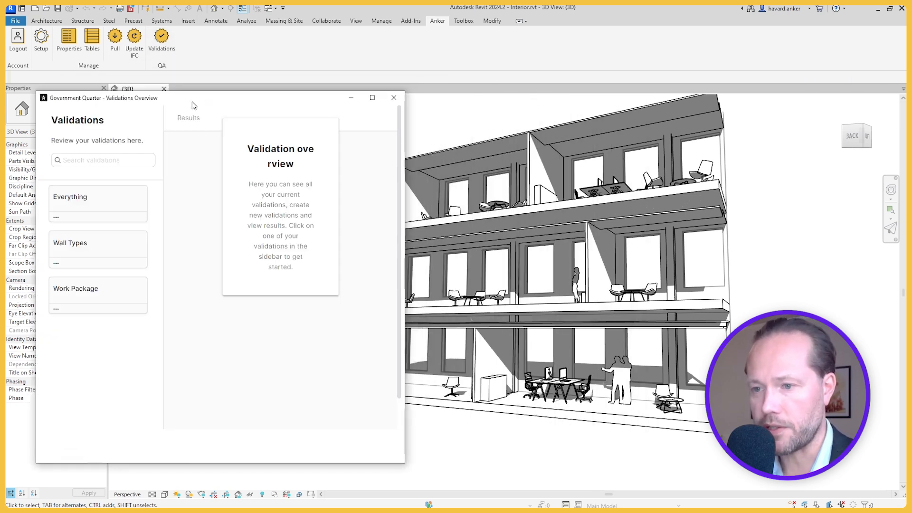
left_click(87, 201)
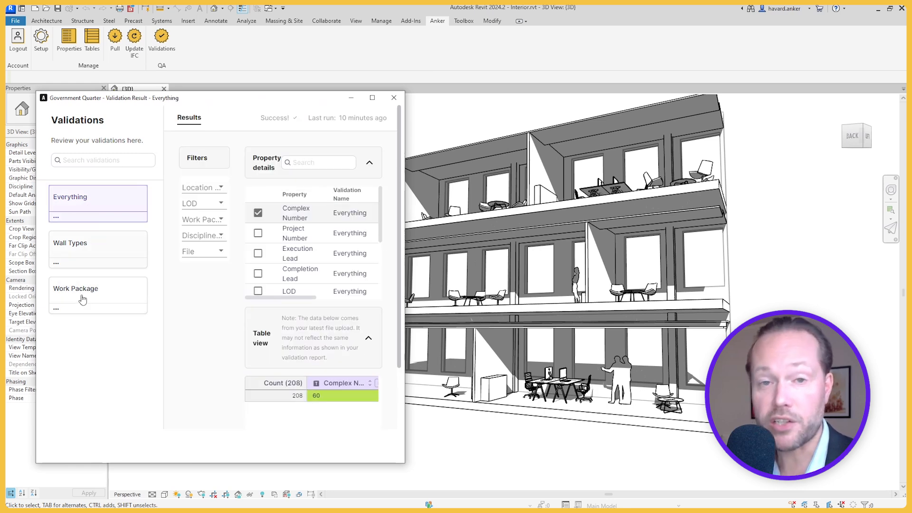
left_click(84, 245)
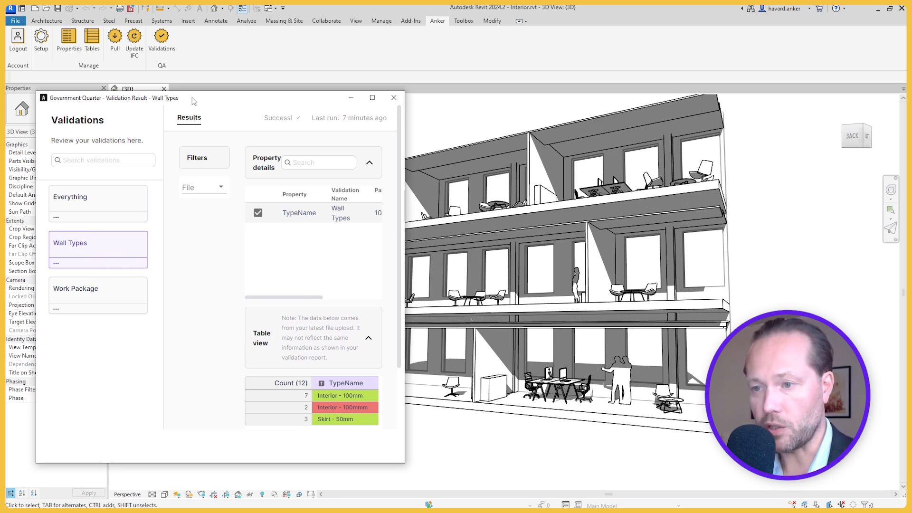
Highlight the Interior - 100mm walls and the Skirt - 50mm walls in the model from the validation results table
left_click_drag(193, 104, 186, 105)
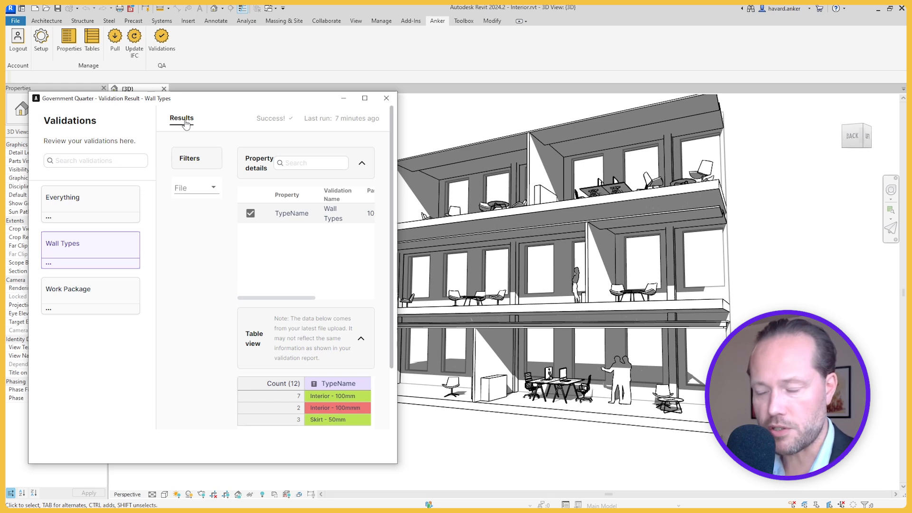
left_click(292, 400)
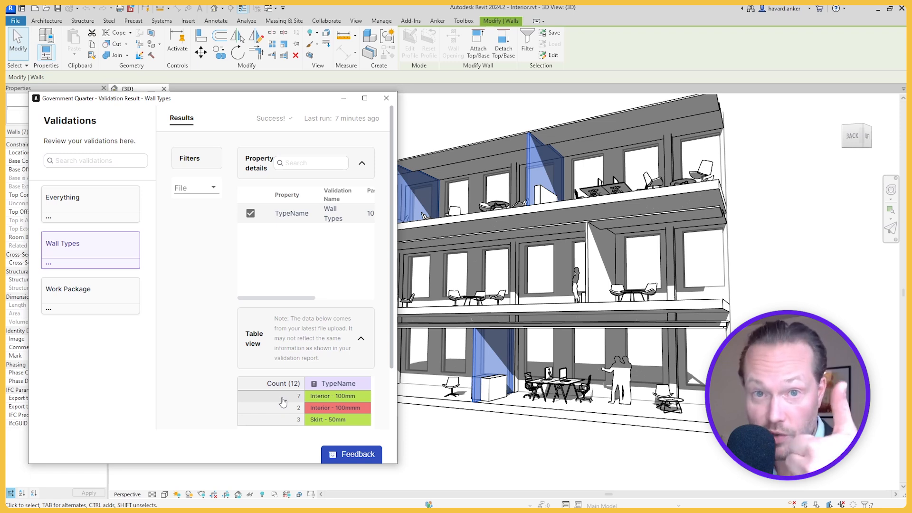
left_click(287, 423)
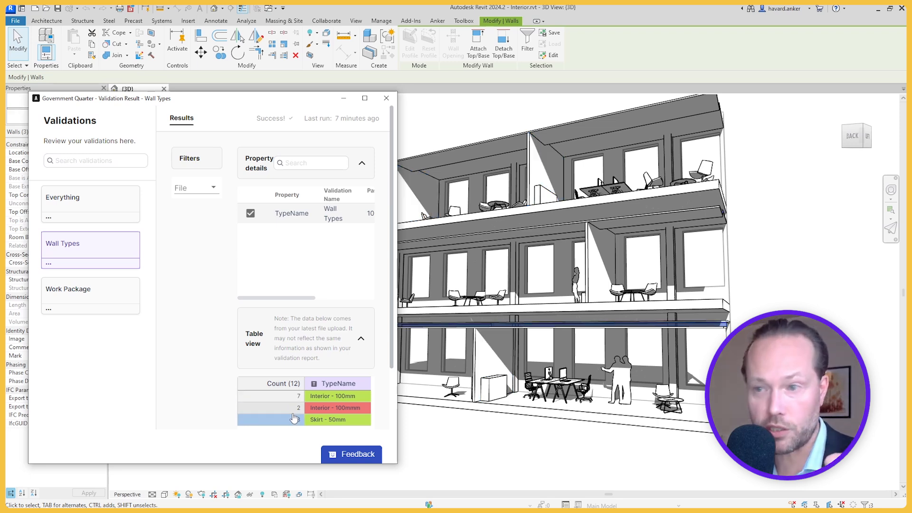
Select the failing Interior - 100mmm walls from the results table and change their wall type to Interior - 100mm
left_click(284, 409)
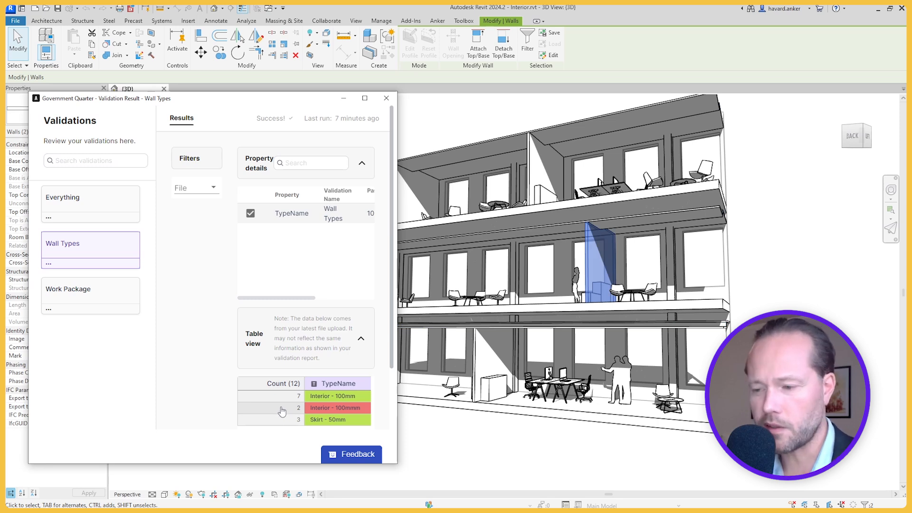
left_click(352, 407)
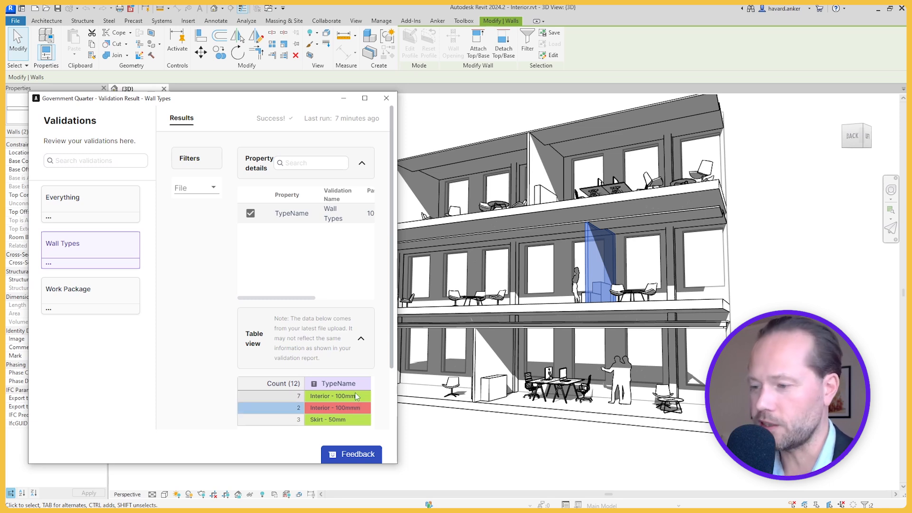
left_click_drag(506, 348, 427, 309)
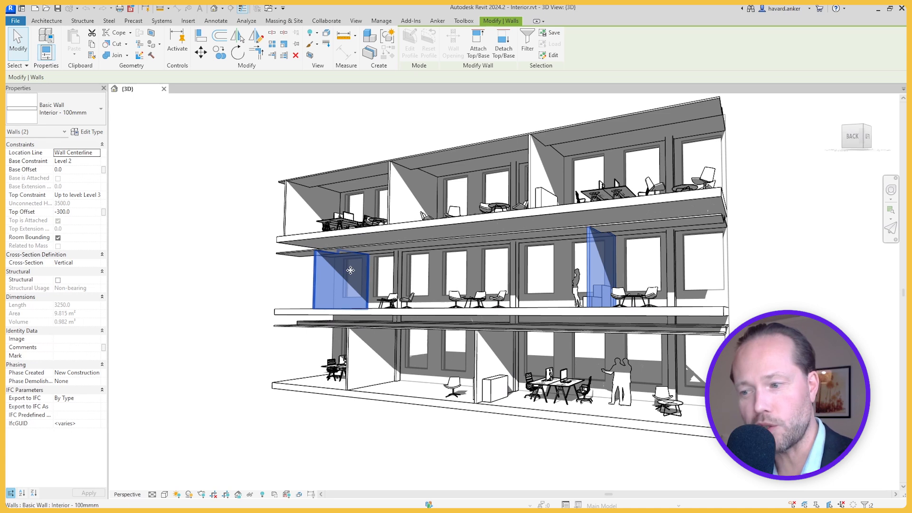
left_click(77, 115)
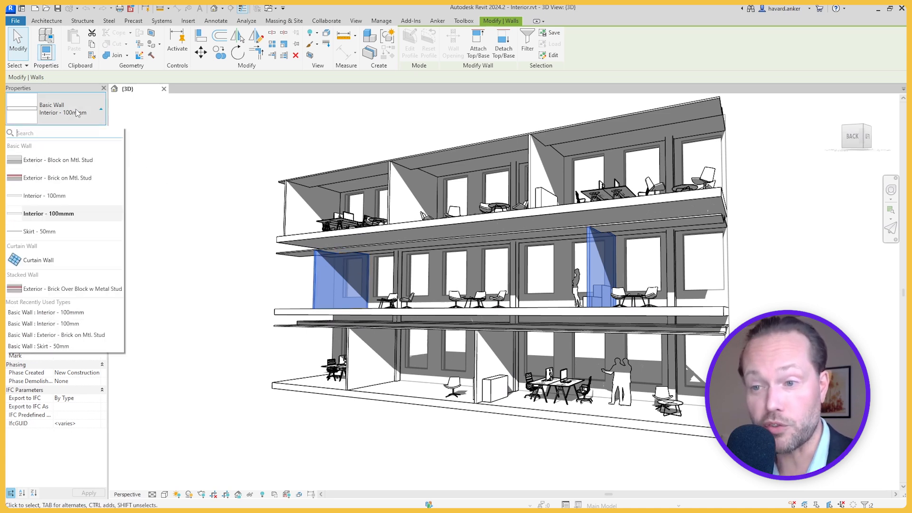
left_click(60, 199)
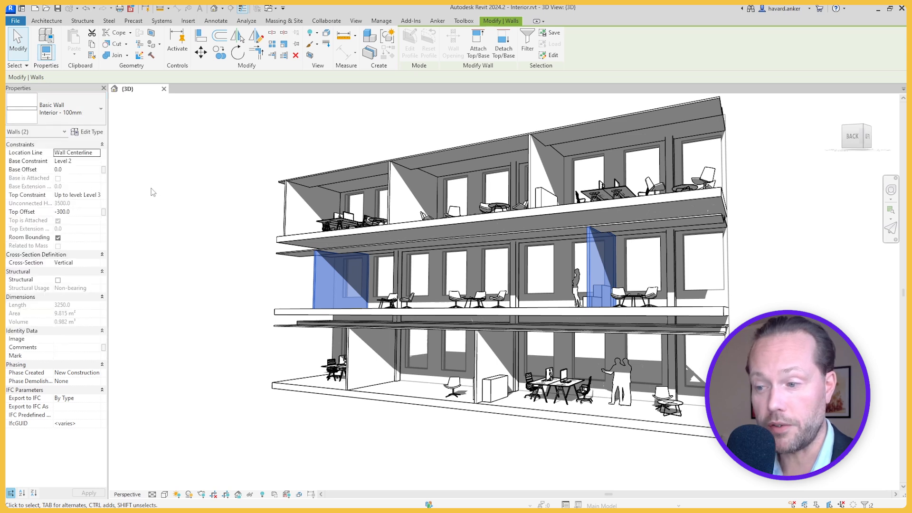
left_click(189, 215)
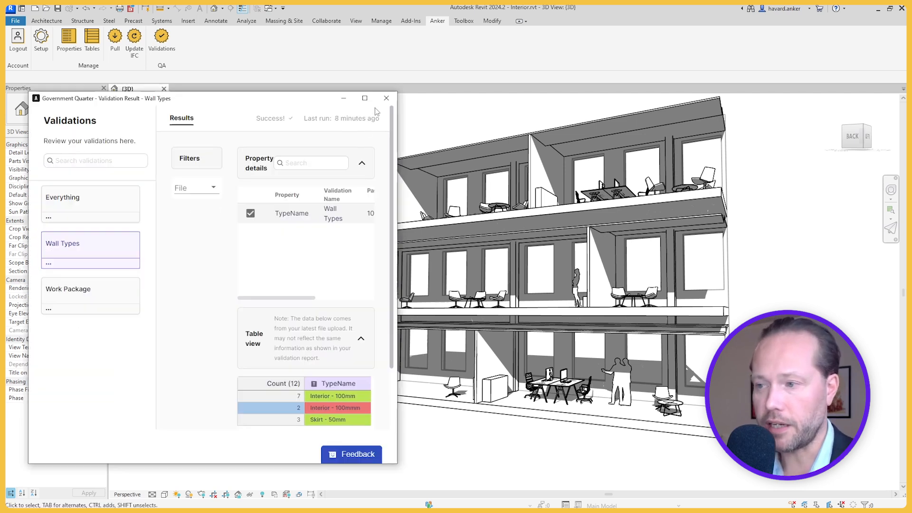
Close the validation window in Revit and open the Validate automation of the Anker project in the browser
left_click(387, 98)
key("alt+Tab")
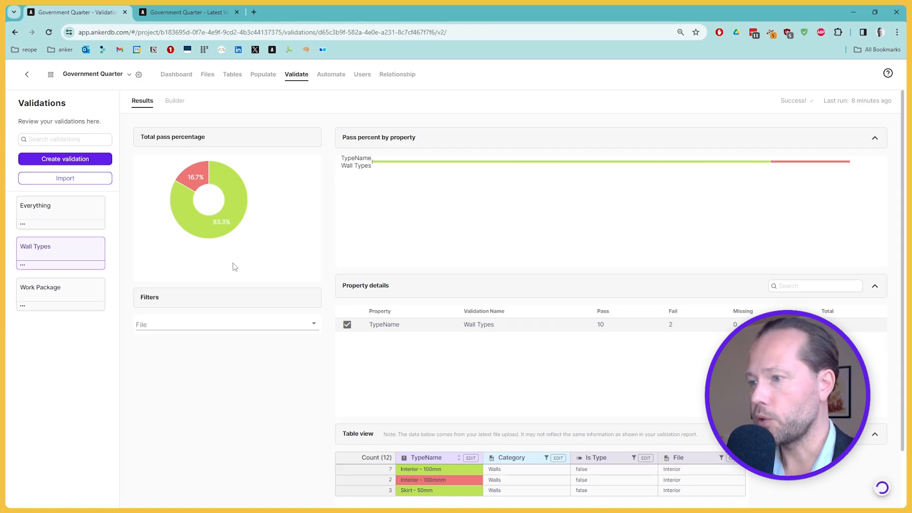
left_click(331, 76)
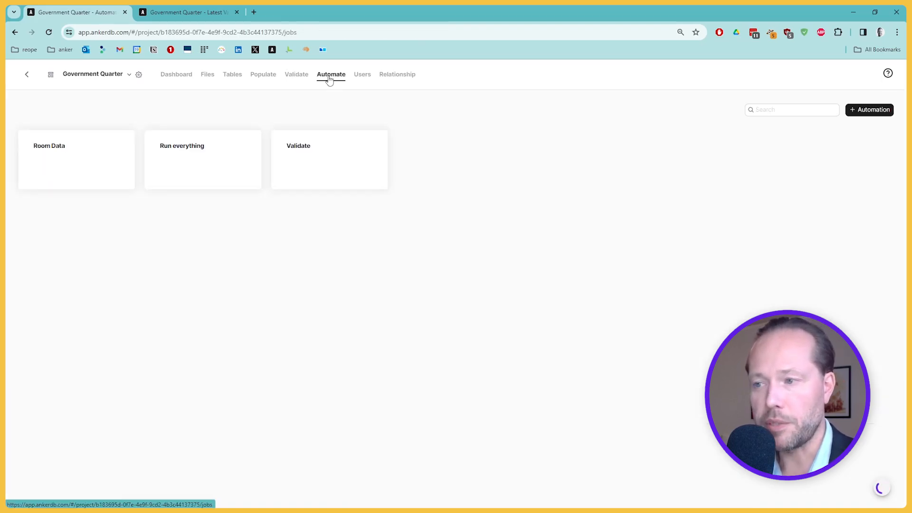
left_click(308, 154)
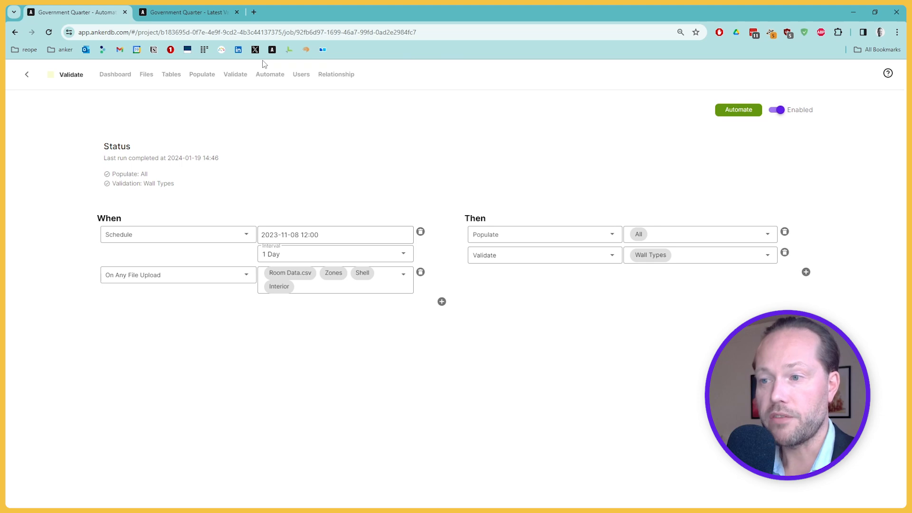
Return to the project's validations and review the updated results of the Wall Types validation
left_click(234, 78)
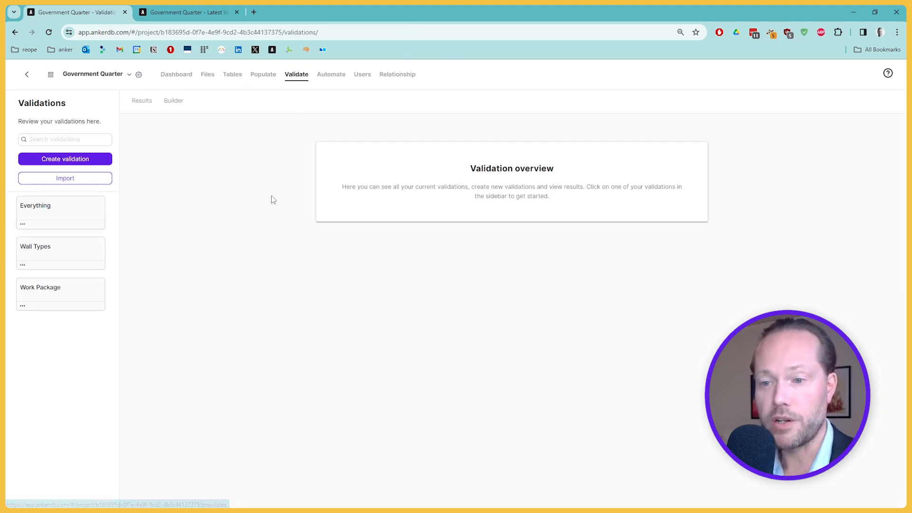
left_click(47, 253)
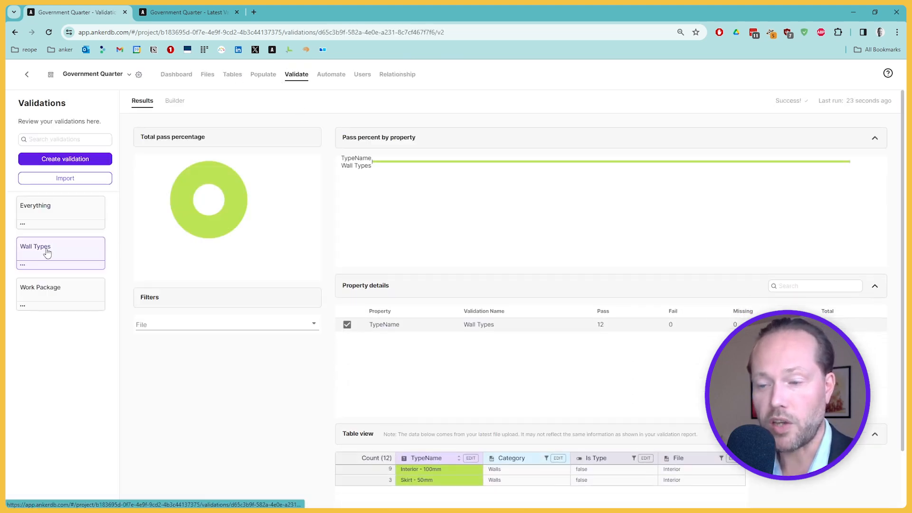
mouse_move(226, 171)
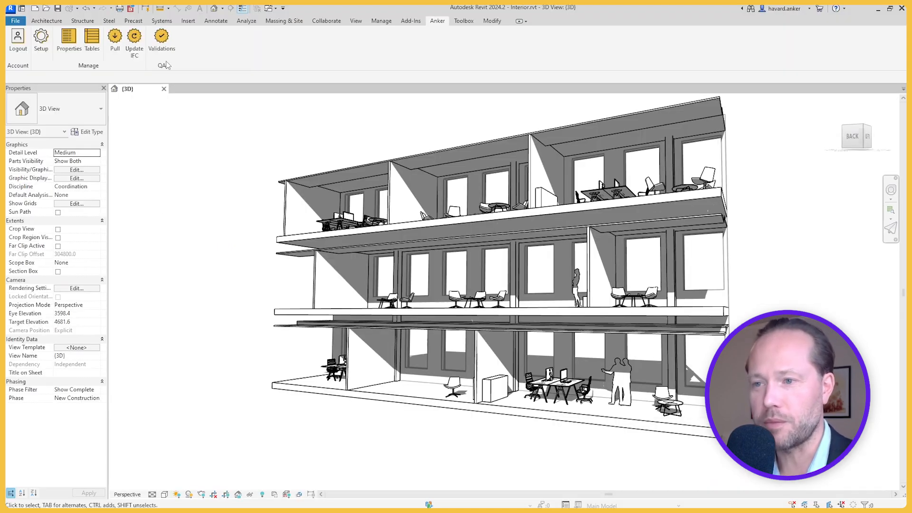
Reopen the Anker Validations window in Revit, move it aside, and check the Wall Types results again
left_click(162, 37)
left_click_drag(437, 79, 197, 98)
left_click(83, 257)
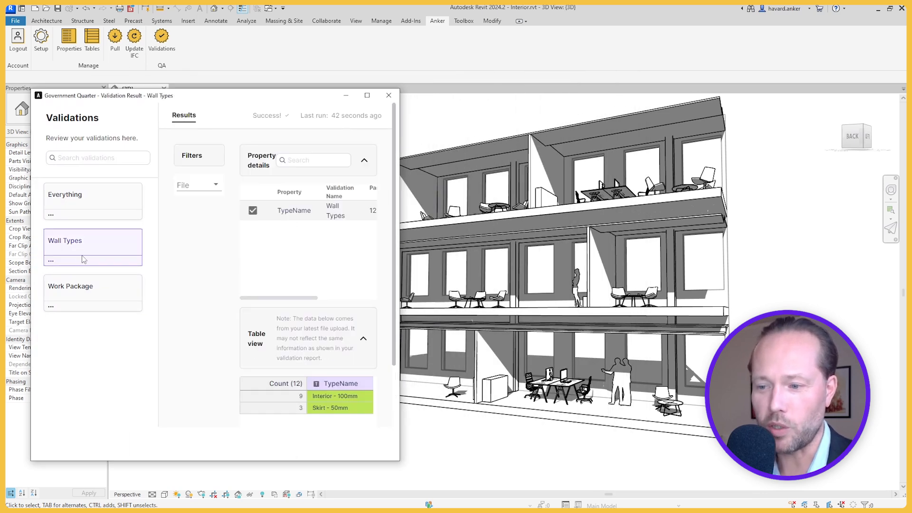